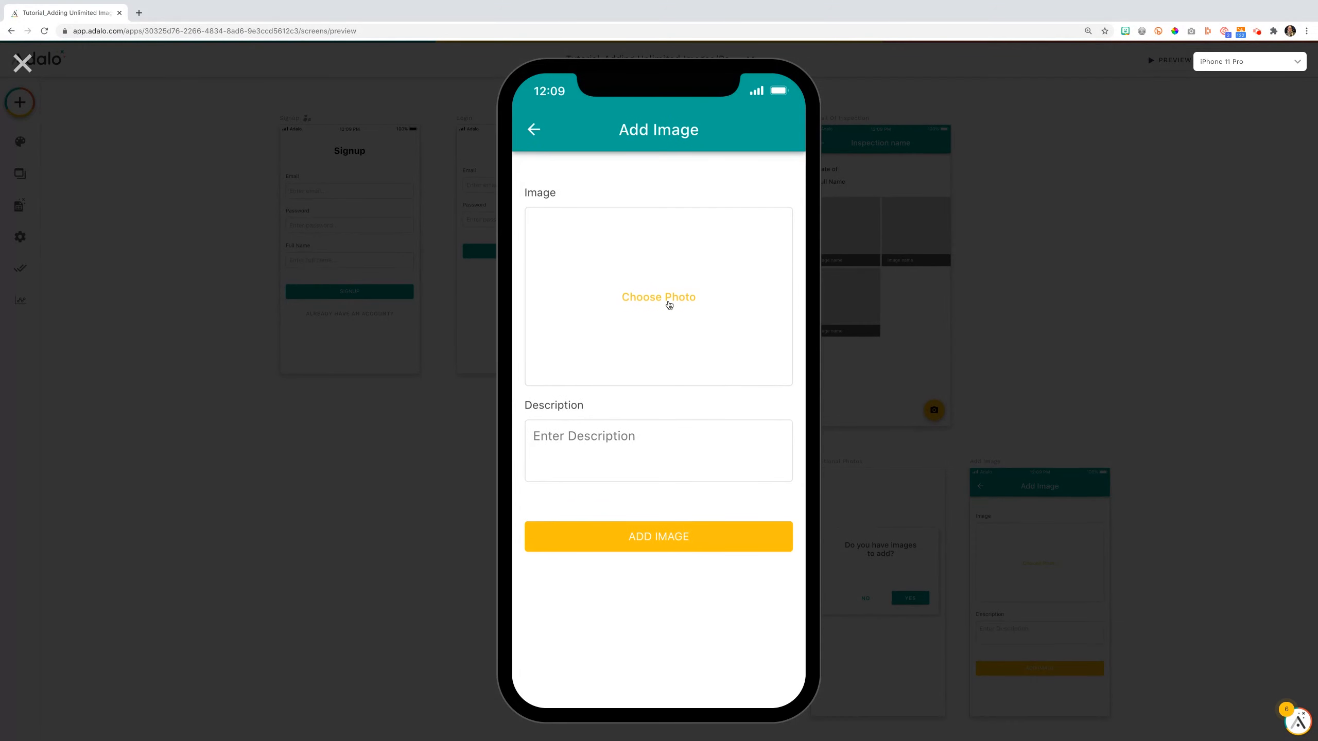
Choose the ceiling fan photo from the 01_Inspection folder as the image in the previewed app's form
{"action": "left_click", "coordinate": [669, 306]}
{"action": "left_click", "coordinate": [634, 52]}
{"action": "double_click", "coordinate": [634, 52]}
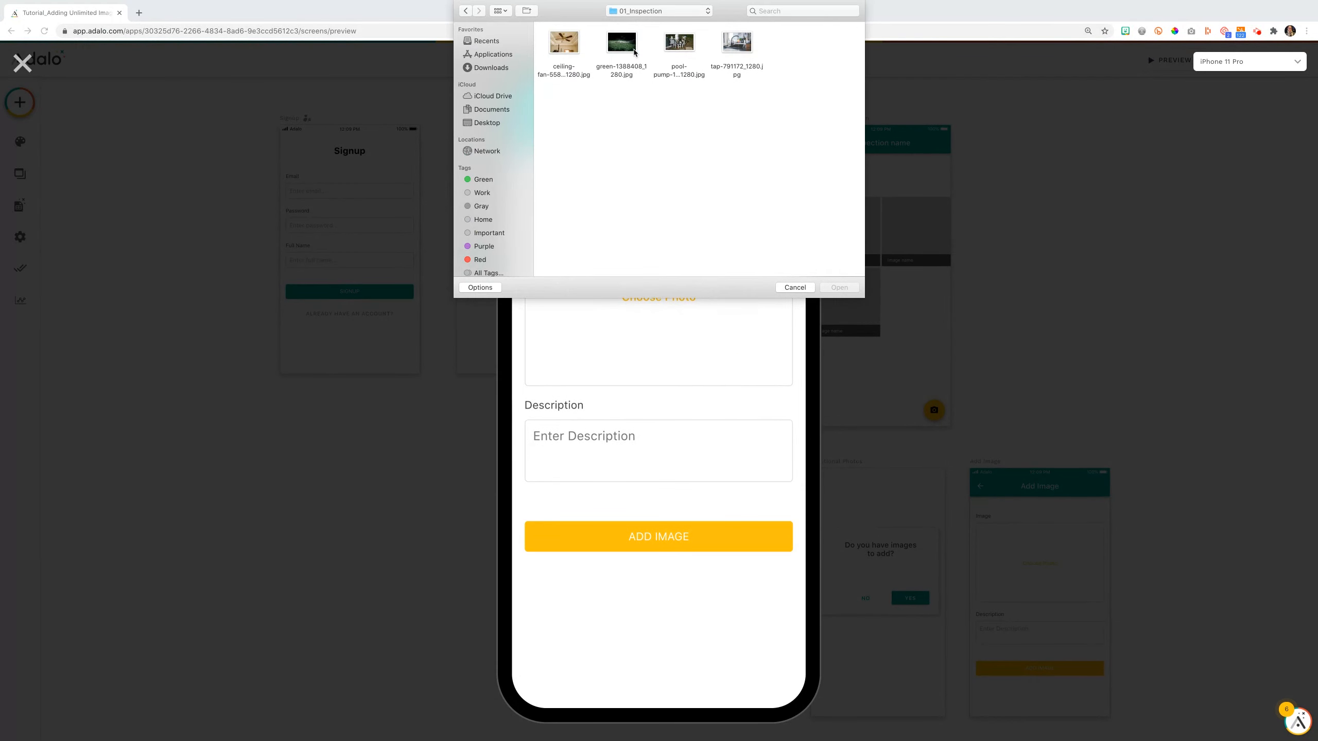
{"action": "left_click", "coordinate": [574, 58]}
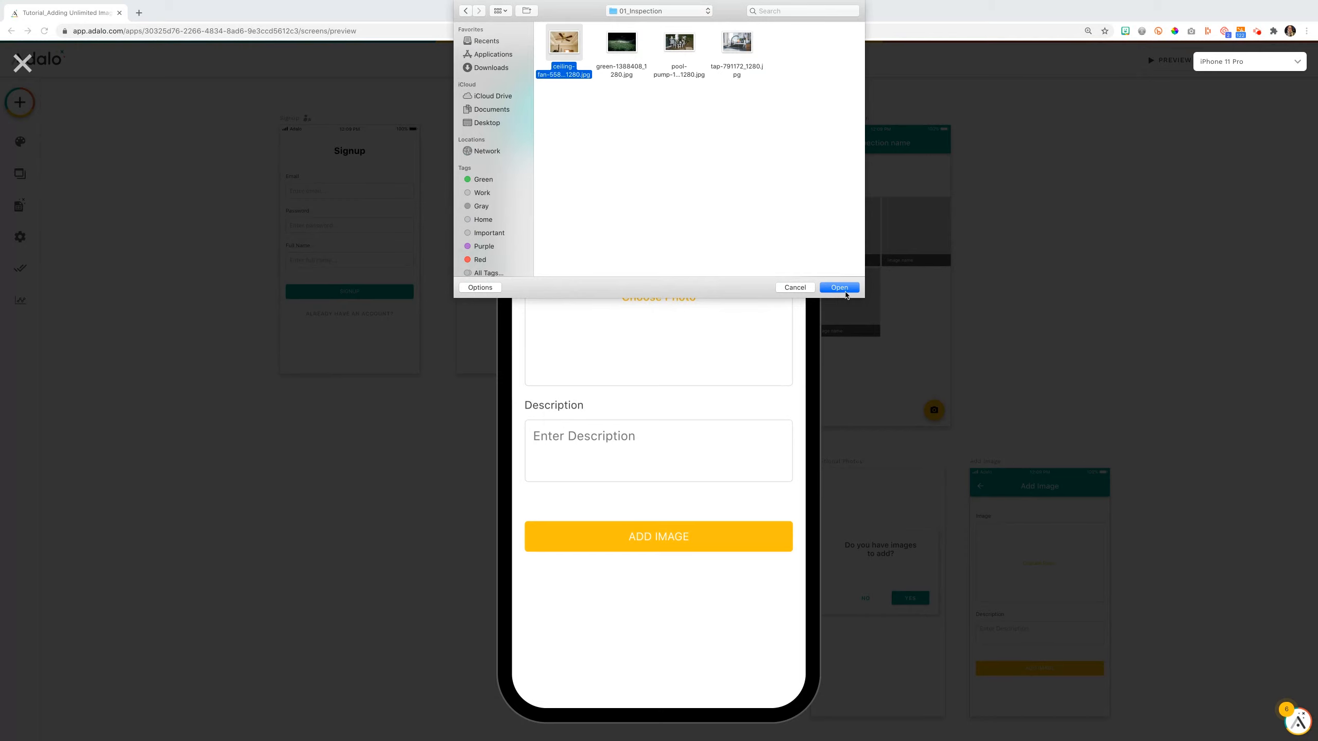
{"action": "left_click", "coordinate": [839, 288]}
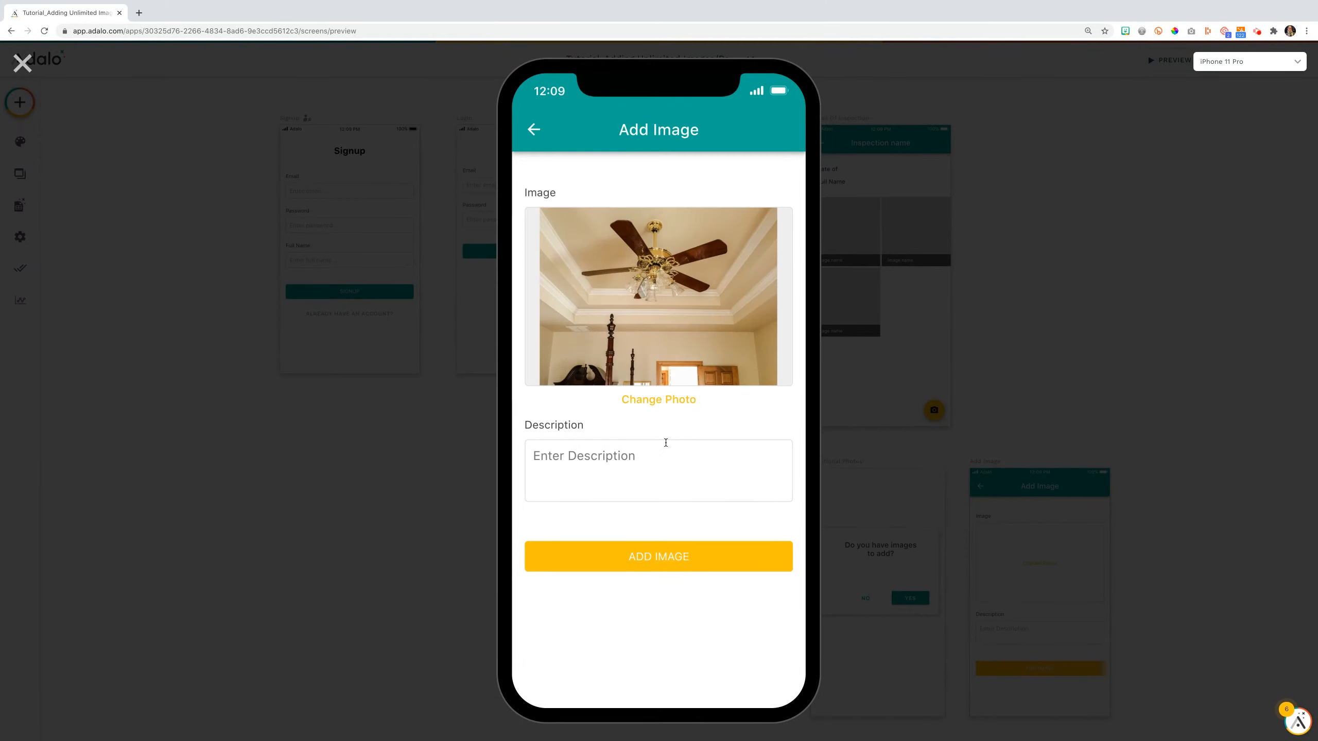
Describe the photo as "Master Bedroom Ceiling Fan wobbly." and add the image to the inspection
{"action": "left_click", "coordinate": [665, 442]}
{"action": "type", "text": "Masterbedroom"}
{"action": "key", "text": "BackSpace"}
{"action": "key", "text": "BackSpace"}
{"action": "key", "text": "BackSpace"}
{"action": "key", "text": "BackSpace"}
{"action": "key", "text": "BackSpace"}
{"action": "key", "text": "BackSpace"}
{"action": "key", "text": "BackSpace"}
{"action": "type", "text": "Bedroom Cie"}
{"action": "key", "text": "BackSpace"}
{"action": "key", "text": "BackSpace"}
{"action": "type", "text": "eili"}
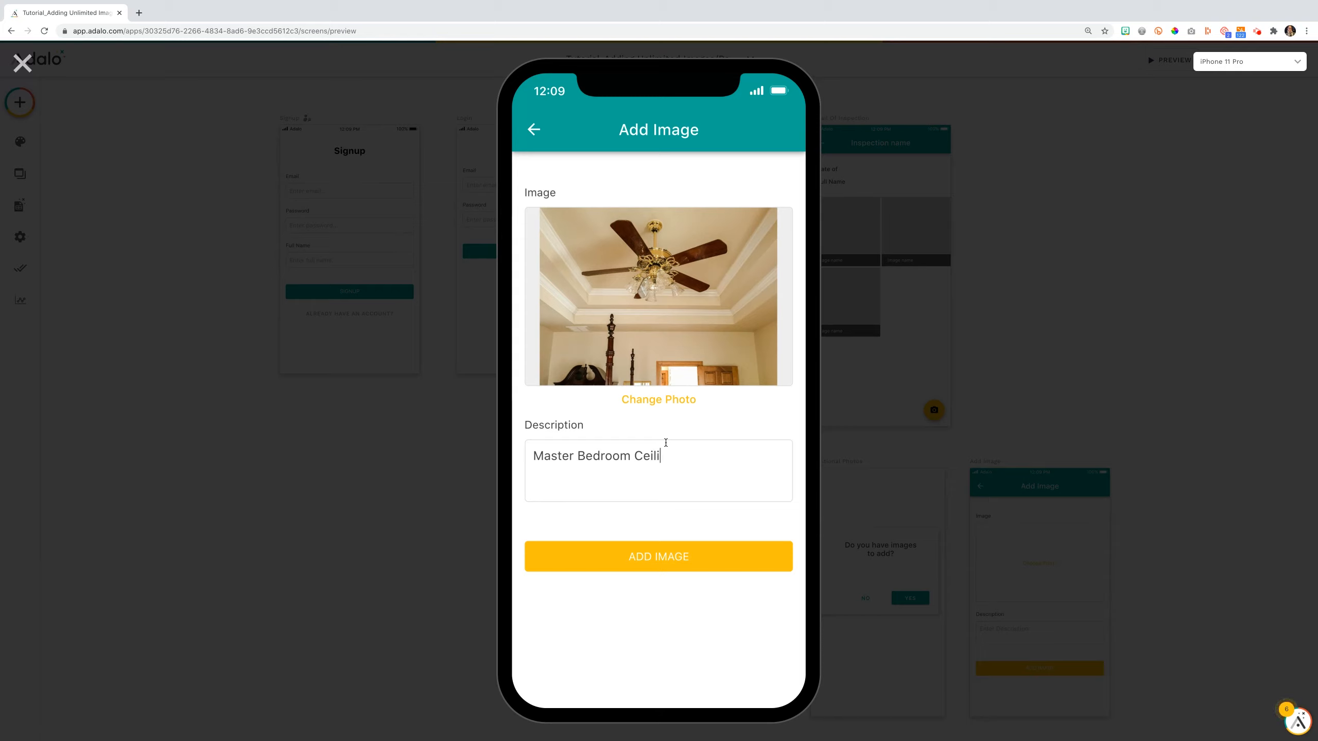
{"action": "type", "text": "ng Fan wobbly."}
{"action": "left_click", "coordinate": [670, 556]}
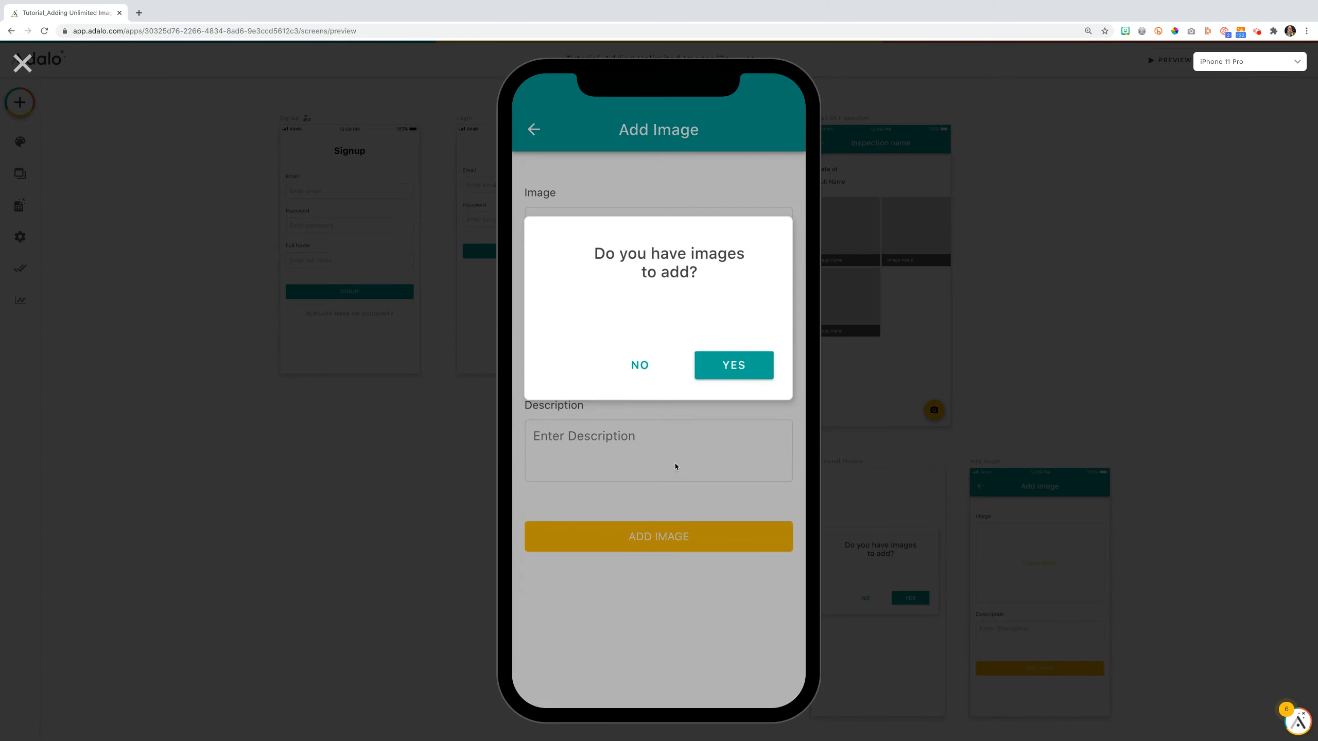
Agree to add another image and choose the photo green-1388408_1280.jpg
{"action": "left_click", "coordinate": [736, 366]}
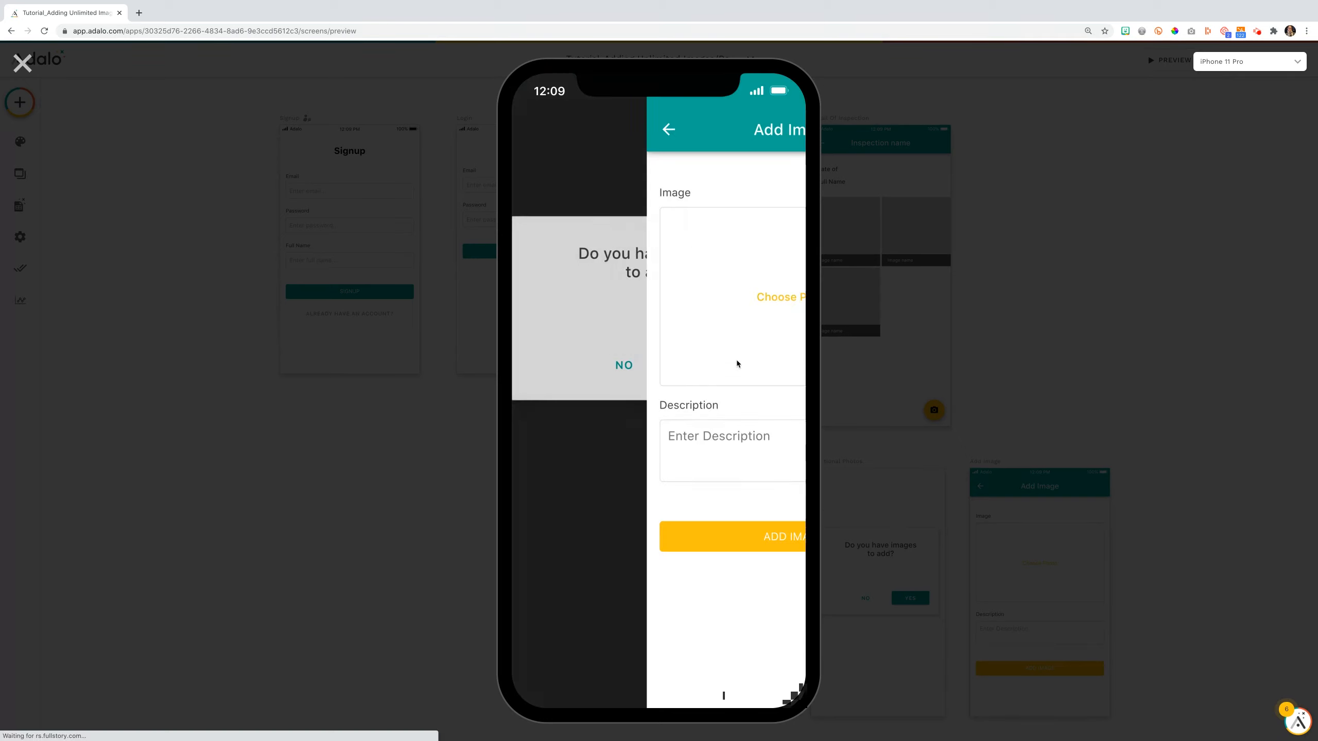
{"action": "left_click", "coordinate": [682, 286]}
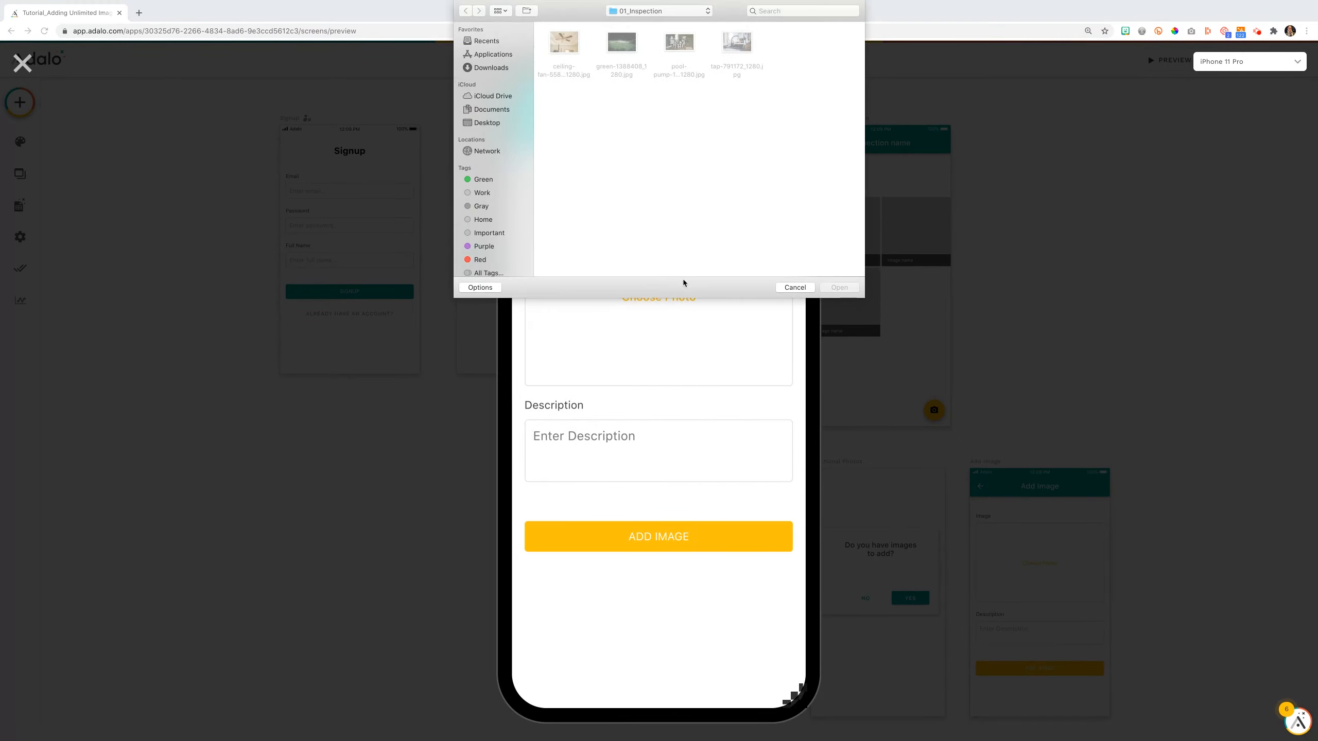
{"action": "left_click", "coordinate": [622, 48]}
{"action": "left_click", "coordinate": [839, 288]}
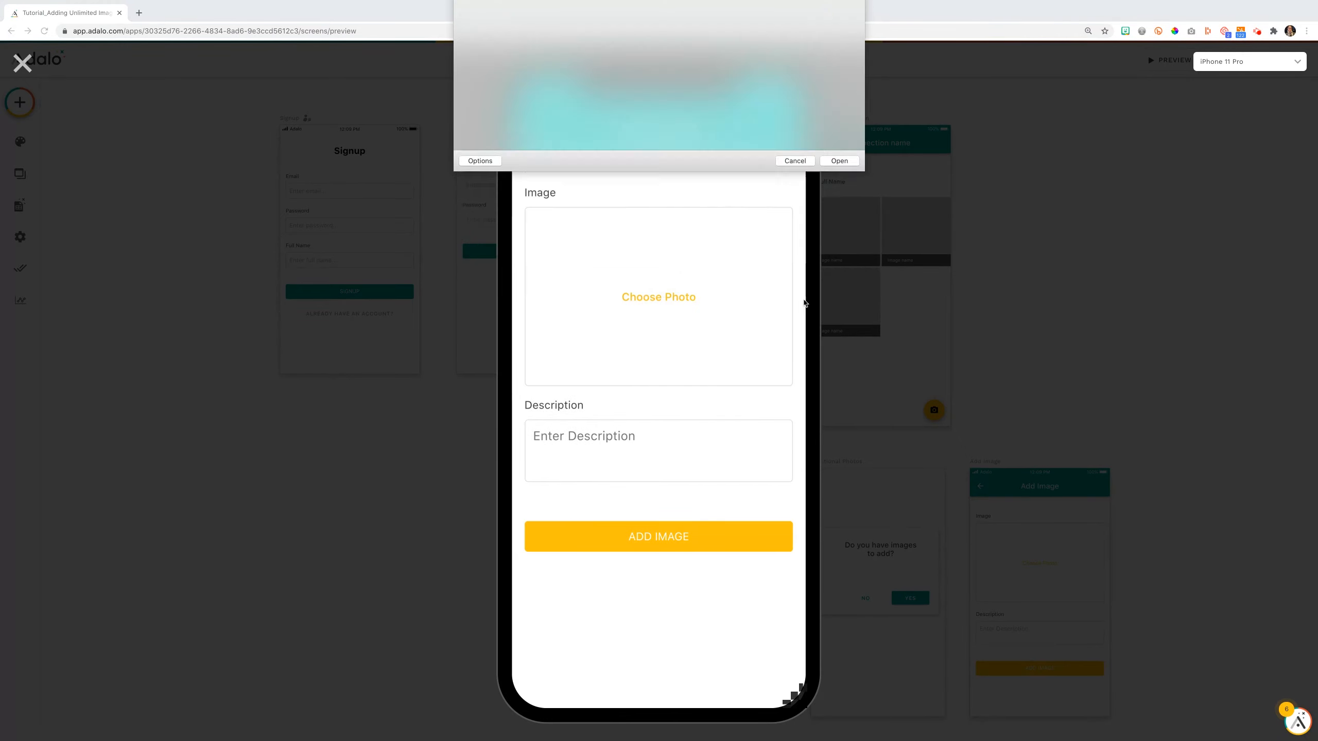
Describe the lawn photo as "Sprinkler is not working." and add it to the inspection
{"action": "left_click", "coordinate": [668, 441]}
{"action": "type", "text": "Sprinkle"}
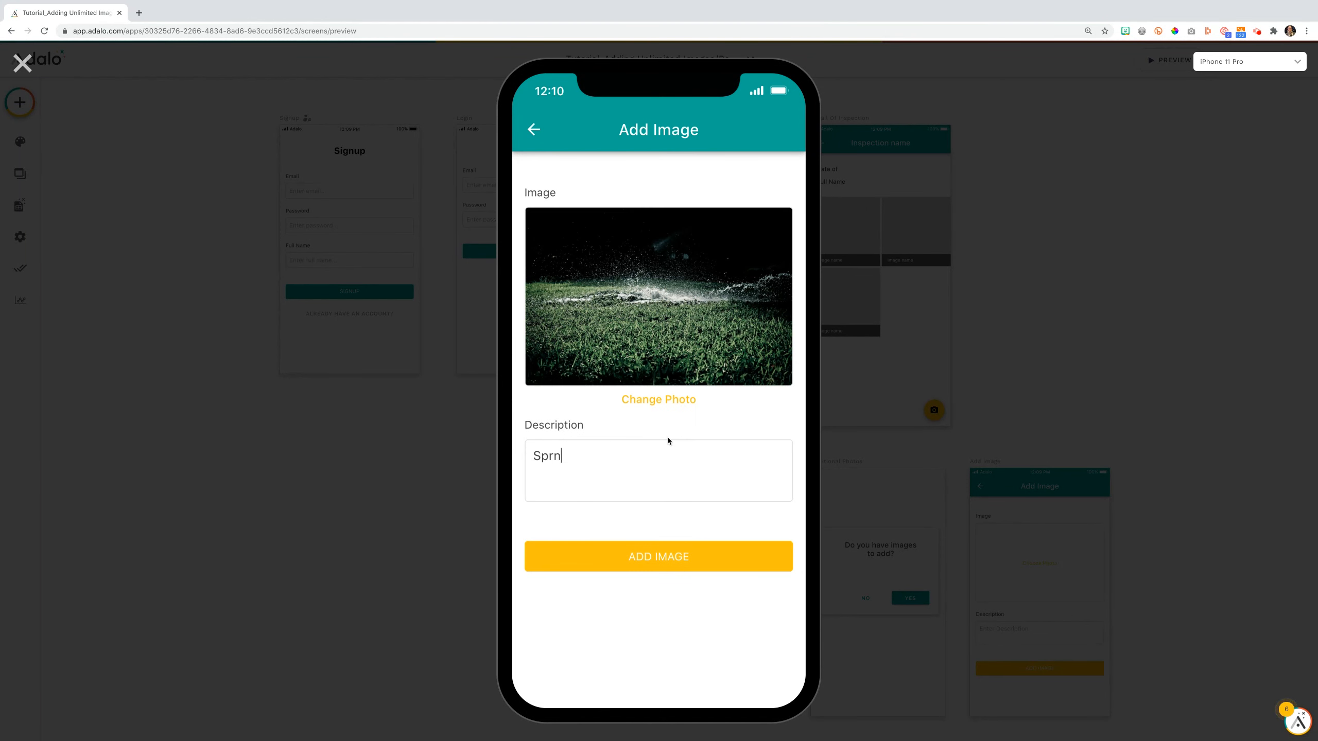
{"action": "type", "text": "r is not working."}
{"action": "left_click", "coordinate": [678, 556]}
Agree to add another image and choose the pool pump photo
{"action": "left_click", "coordinate": [751, 378]}
{"action": "left_click", "coordinate": [677, 297]}
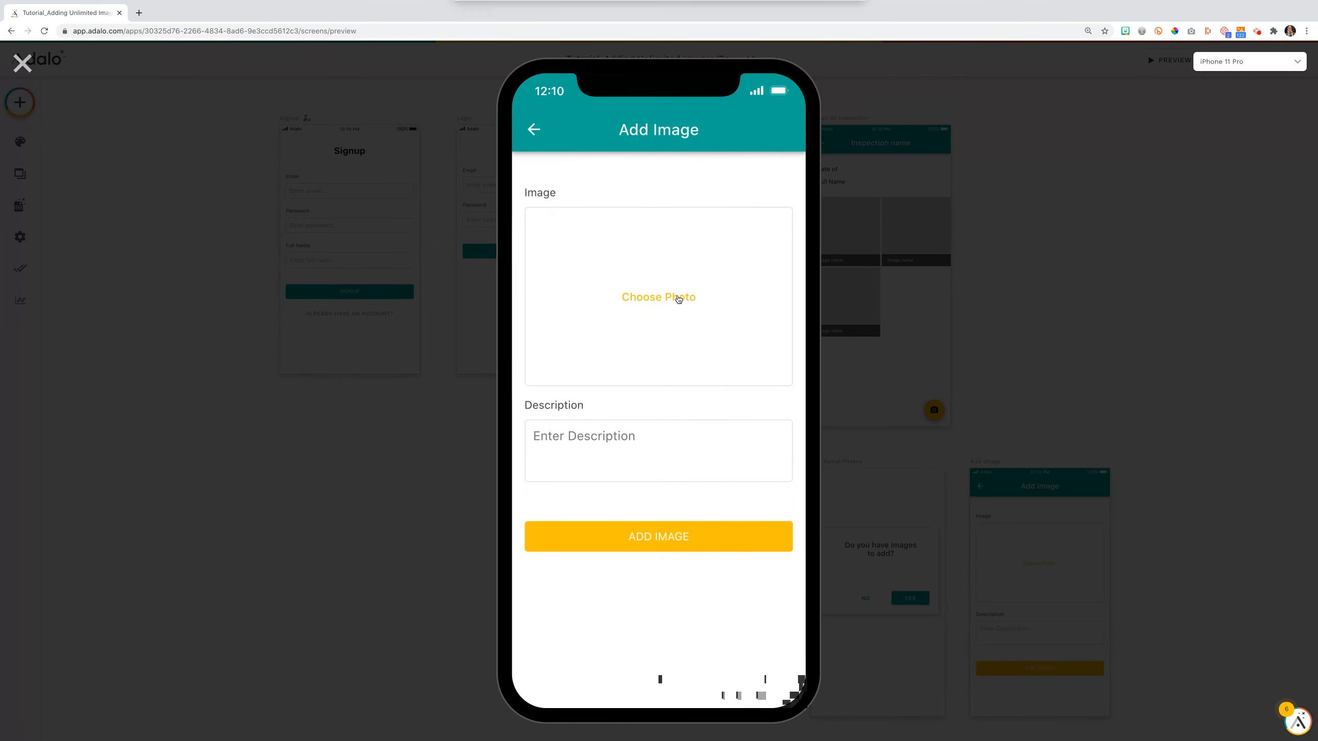
{"action": "left_click", "coordinate": [695, 50]}
{"action": "left_click", "coordinate": [848, 288]}
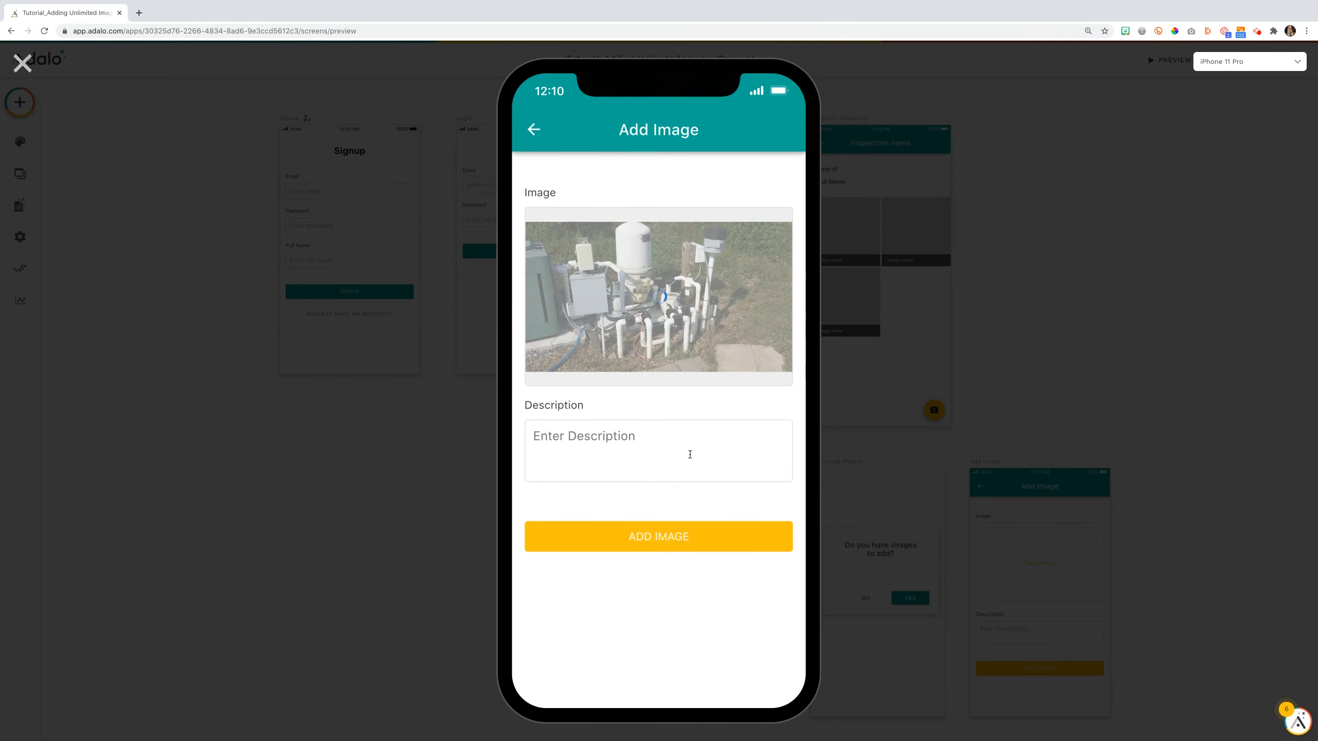
Add the pool pump photo with the description "Great pool pump!" and decline adding more images
{"action": "left_click", "coordinate": [688, 452]}
{"action": "type", "text": "Great p"}
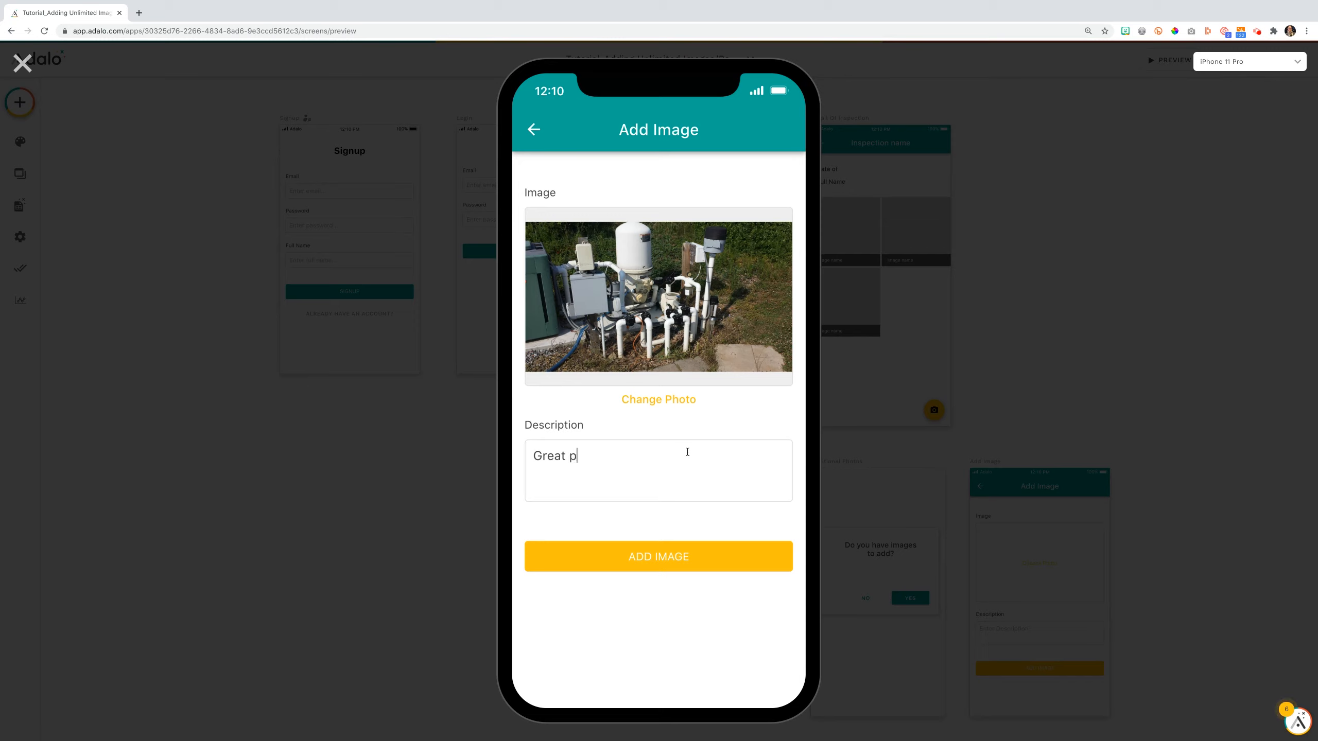
{"action": "type", "text": "ool pump!"}
{"action": "left_click", "coordinate": [696, 557]}
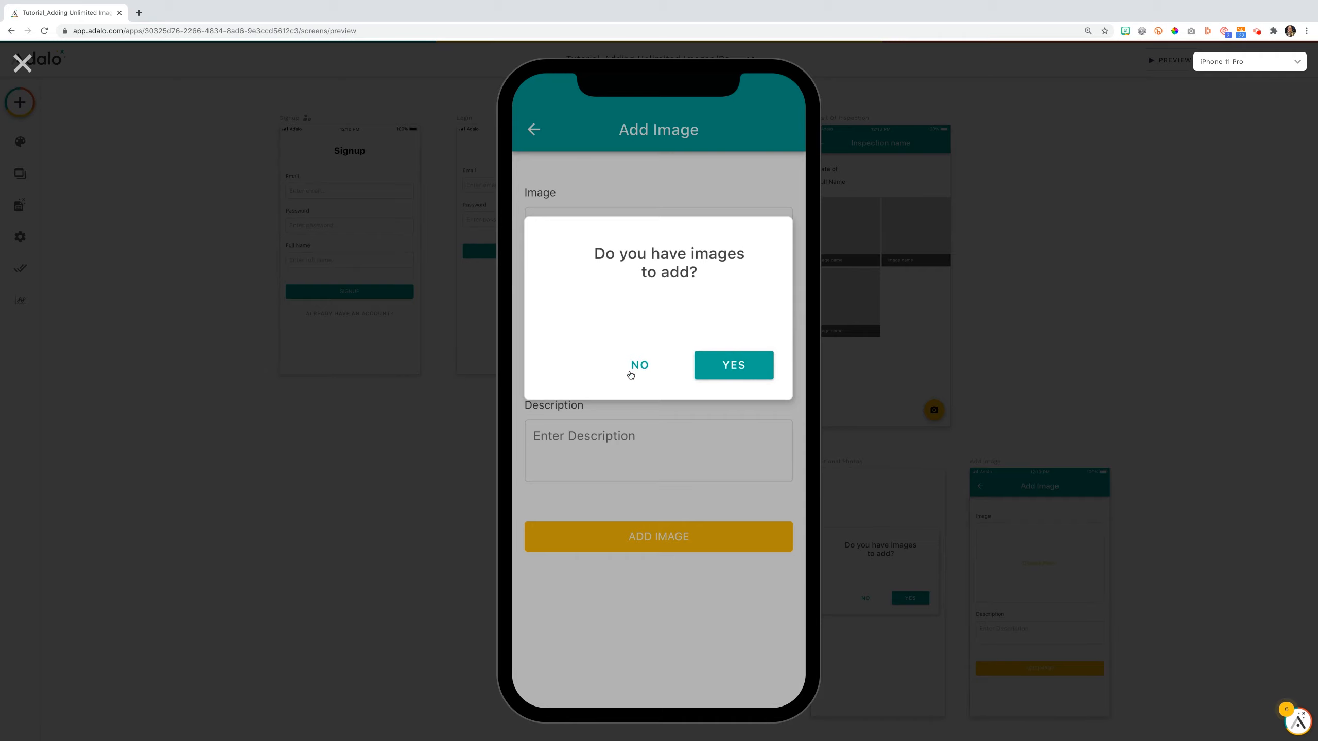
{"action": "left_click", "coordinate": [642, 366]}
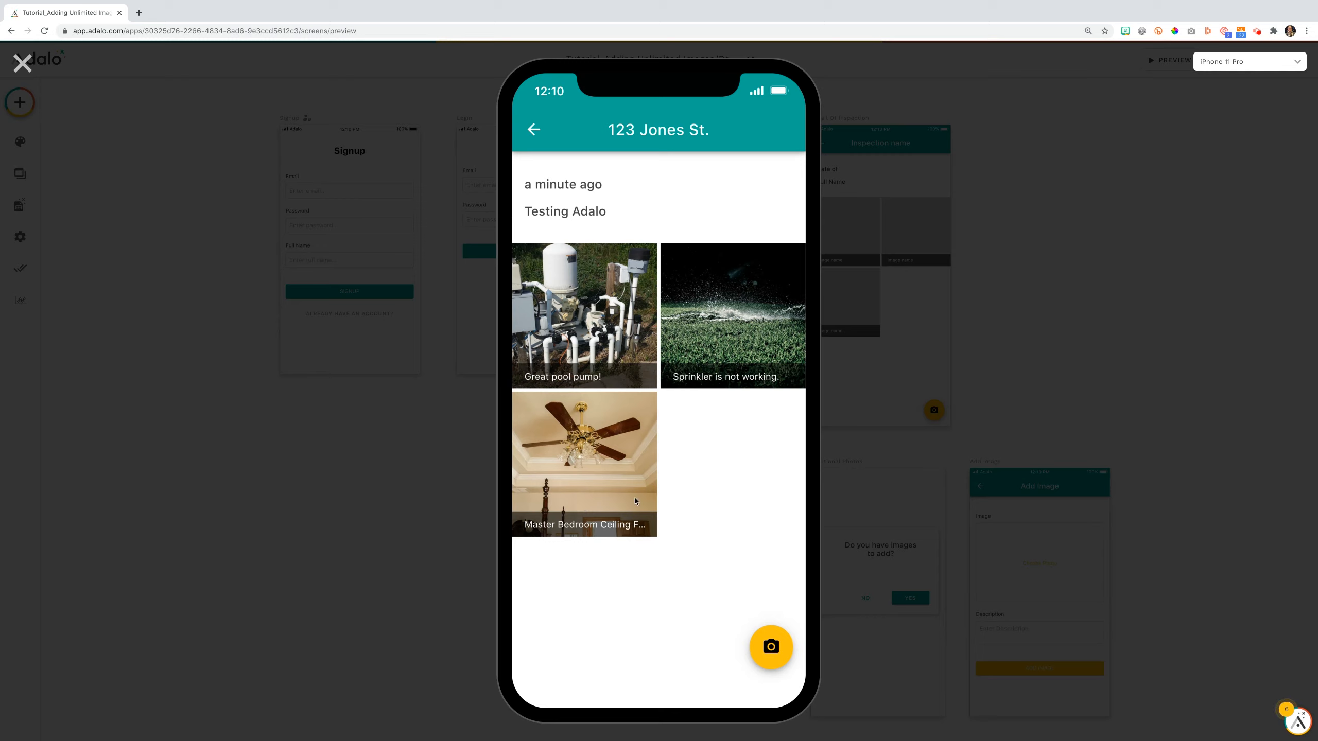
Start another image from the inspection's detail screen and choose the photo tap-791172_1280.jpg
{"action": "left_click", "coordinate": [771, 653]}
{"action": "left_click", "coordinate": [670, 324]}
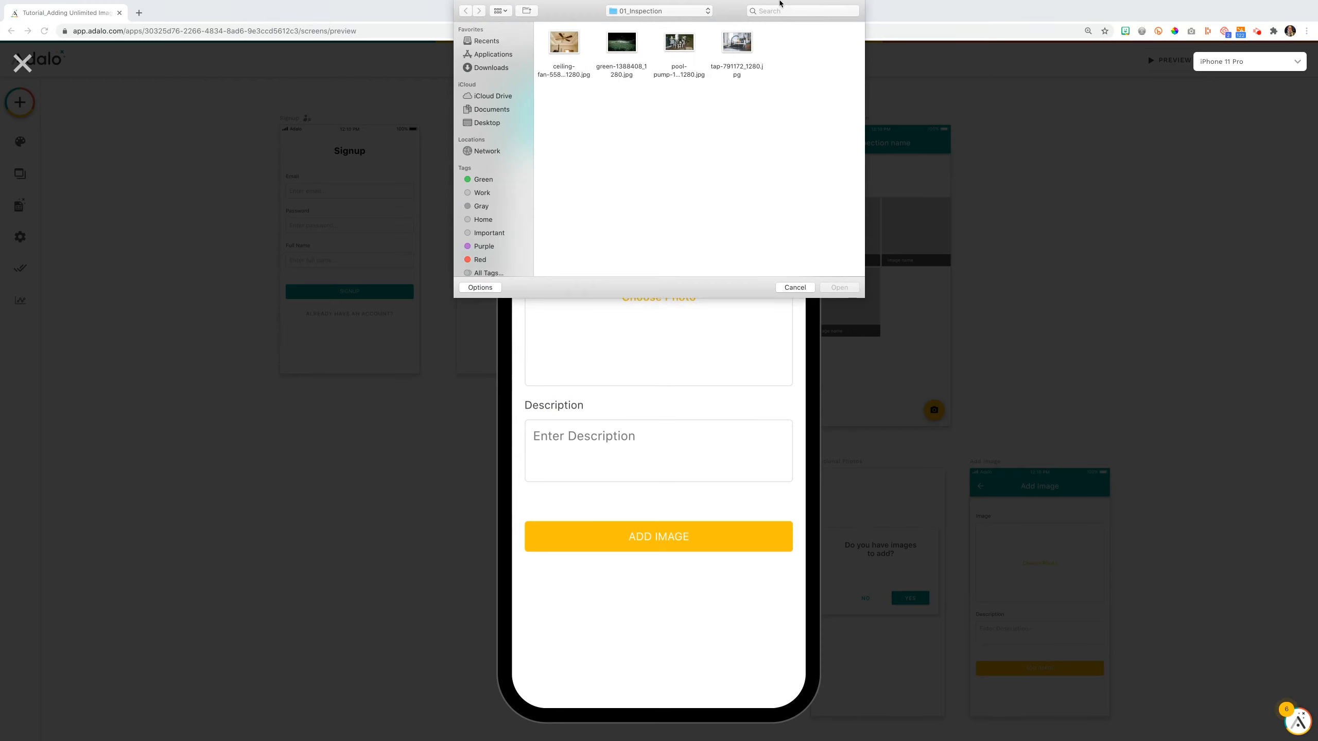
{"action": "left_click", "coordinate": [747, 73]}
{"action": "key", "text": "Return"}
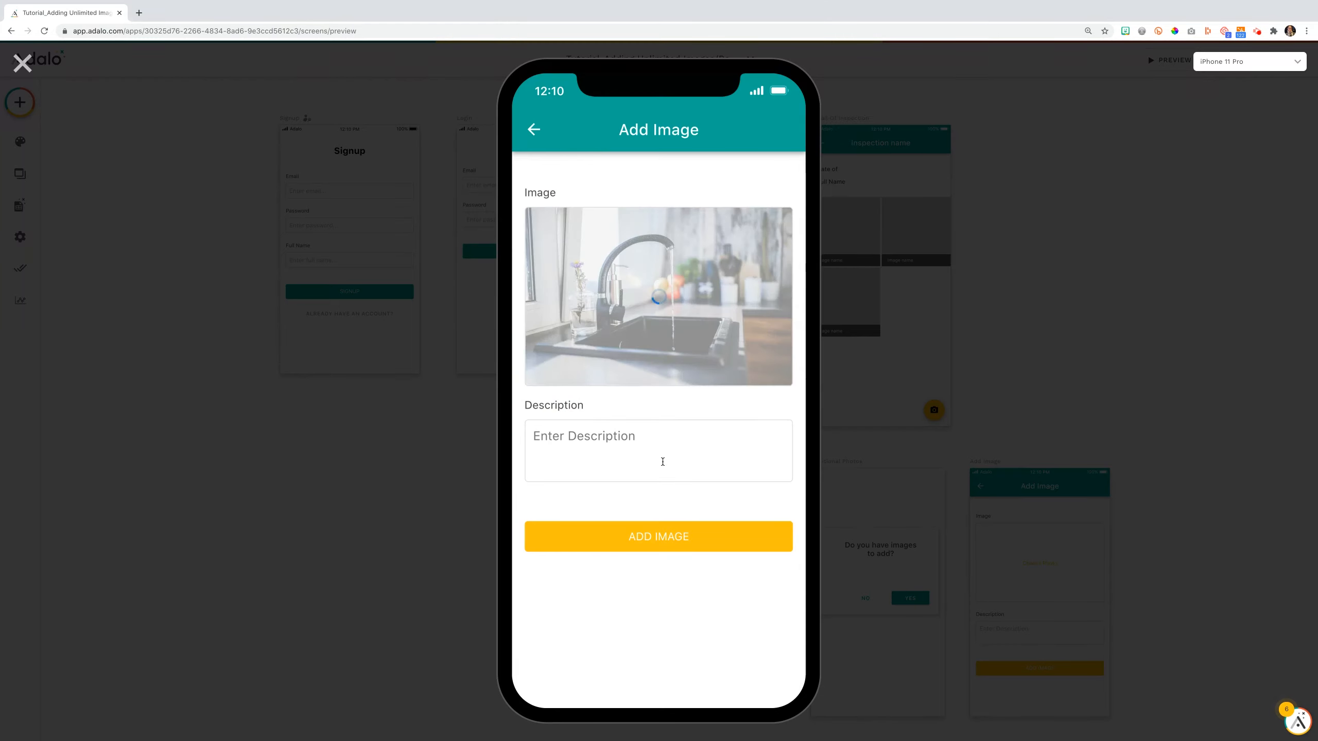
Add the tap photo with the description "sink faucet great." and decline adding more images
{"action": "left_click", "coordinate": [669, 466]}
{"action": "type", "text": "sink faucet great."}
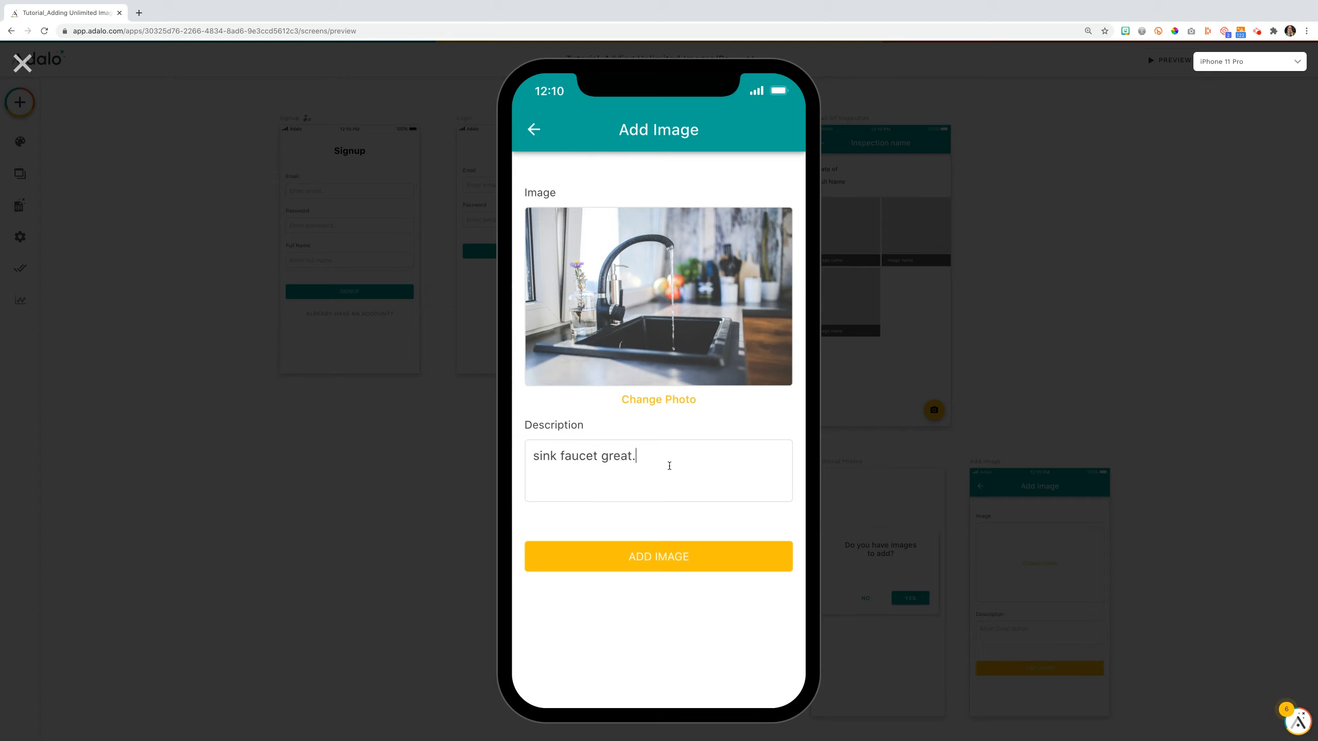
{"action": "left_click", "coordinate": [675, 556]}
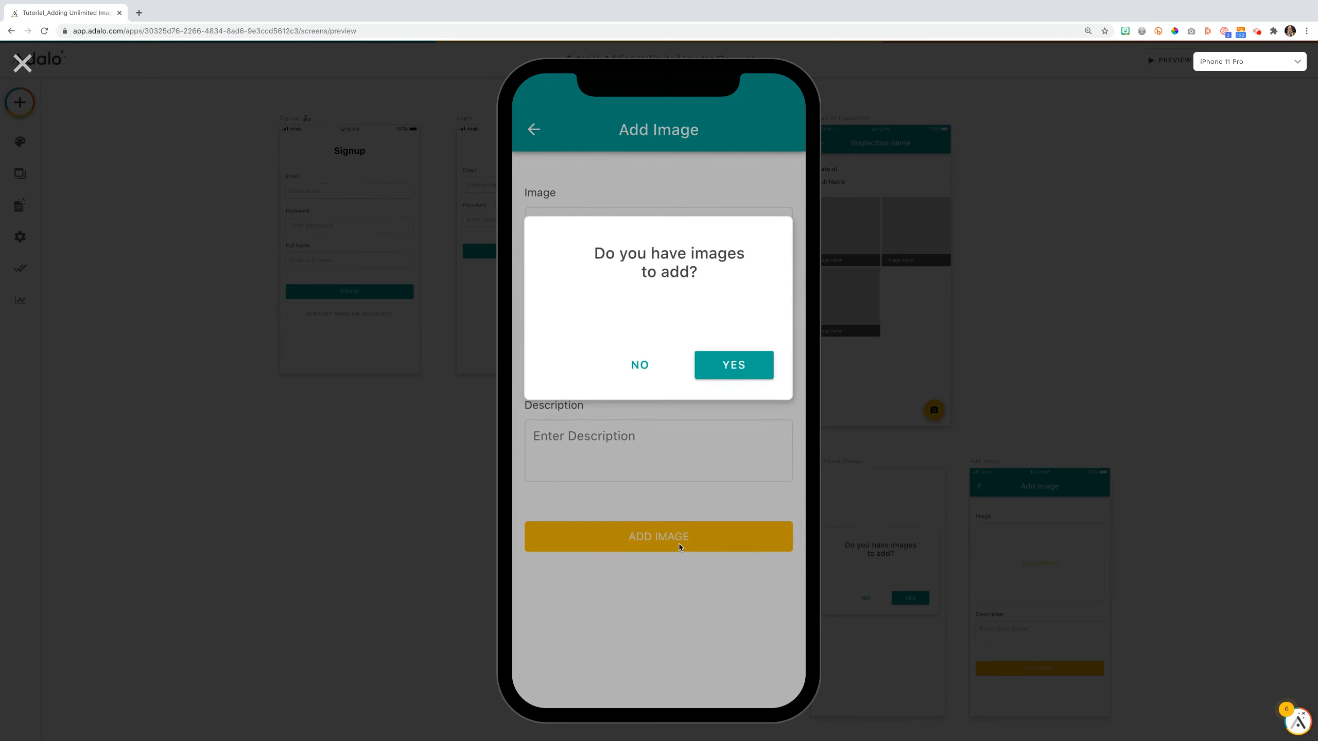
{"action": "left_click", "coordinate": [655, 368]}
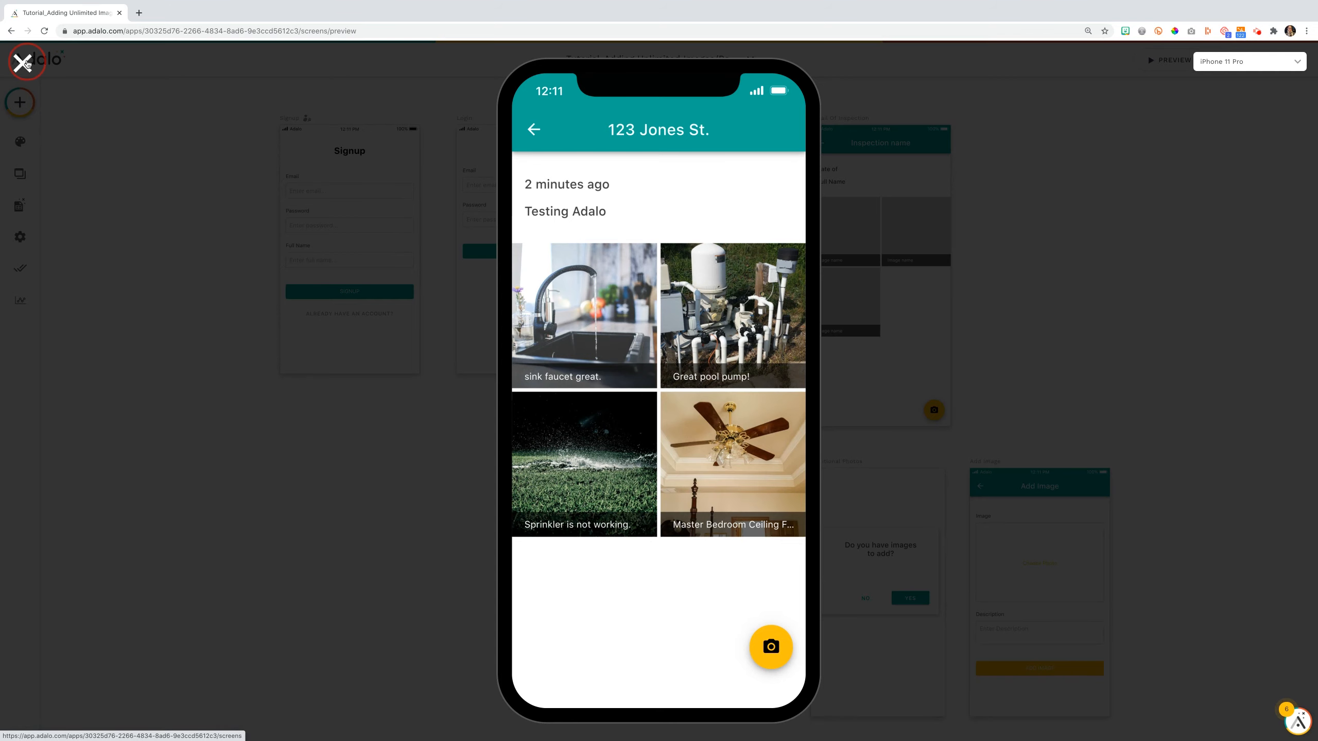
Leave the app preview and examine the properties of the Inspections database collection
{"action": "left_click", "coordinate": [22, 62]}
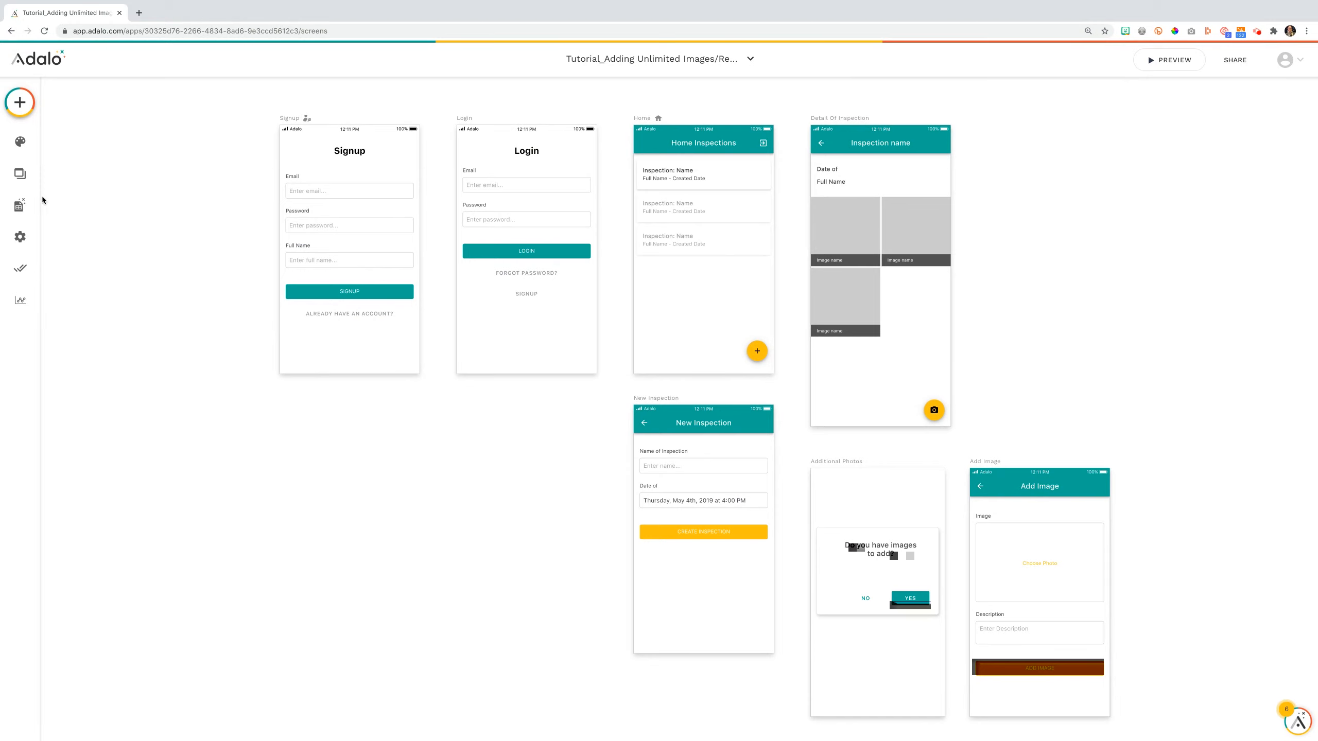
{"action": "left_click", "coordinate": [19, 205]}
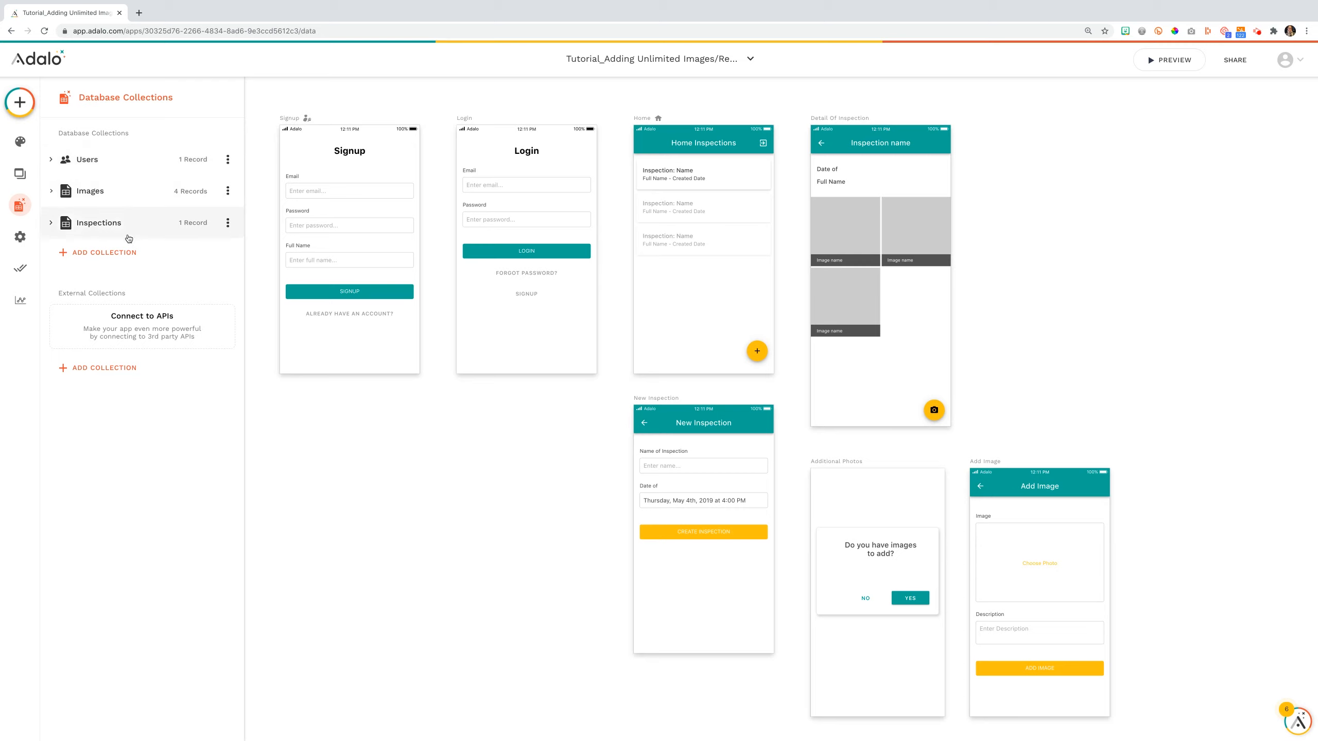
{"action": "left_click", "coordinate": [53, 226]}
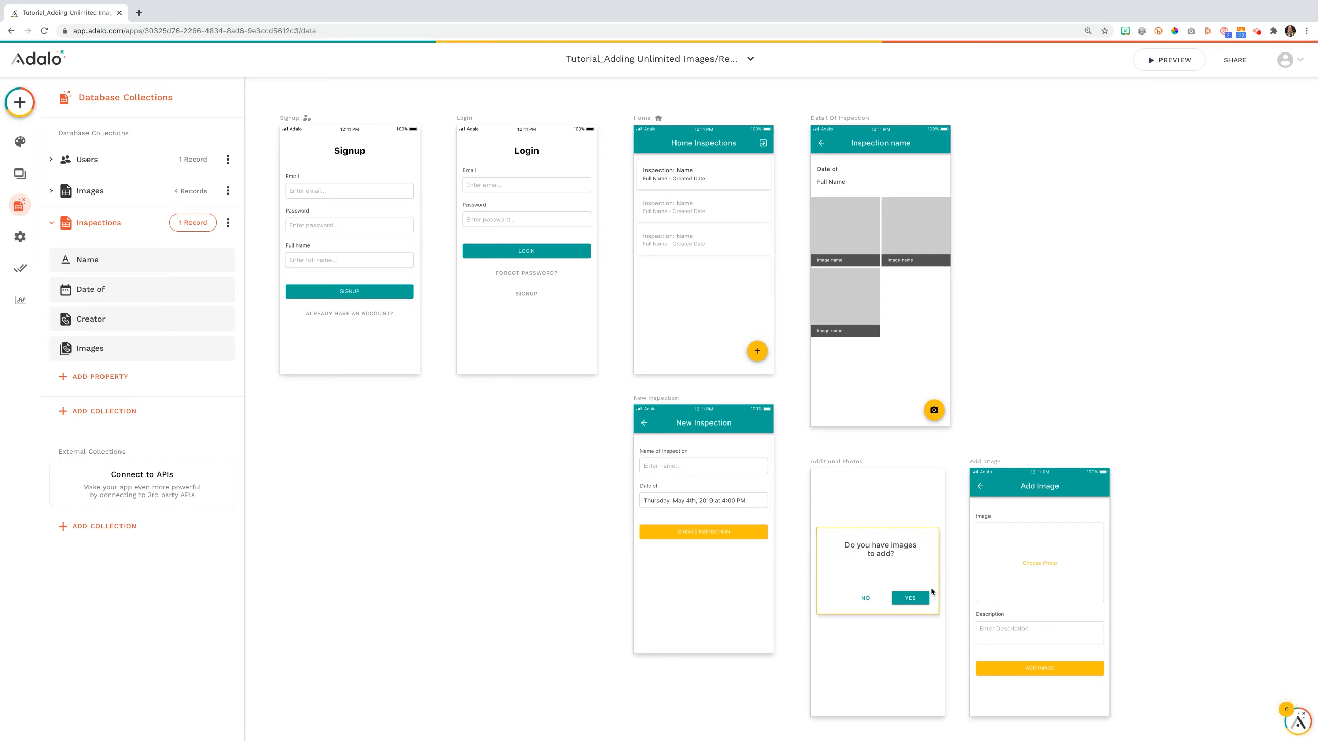
Examine the Images collection's properties, including the Inspection Images relationship, and review its stored records
{"action": "left_click", "coordinate": [155, 191]}
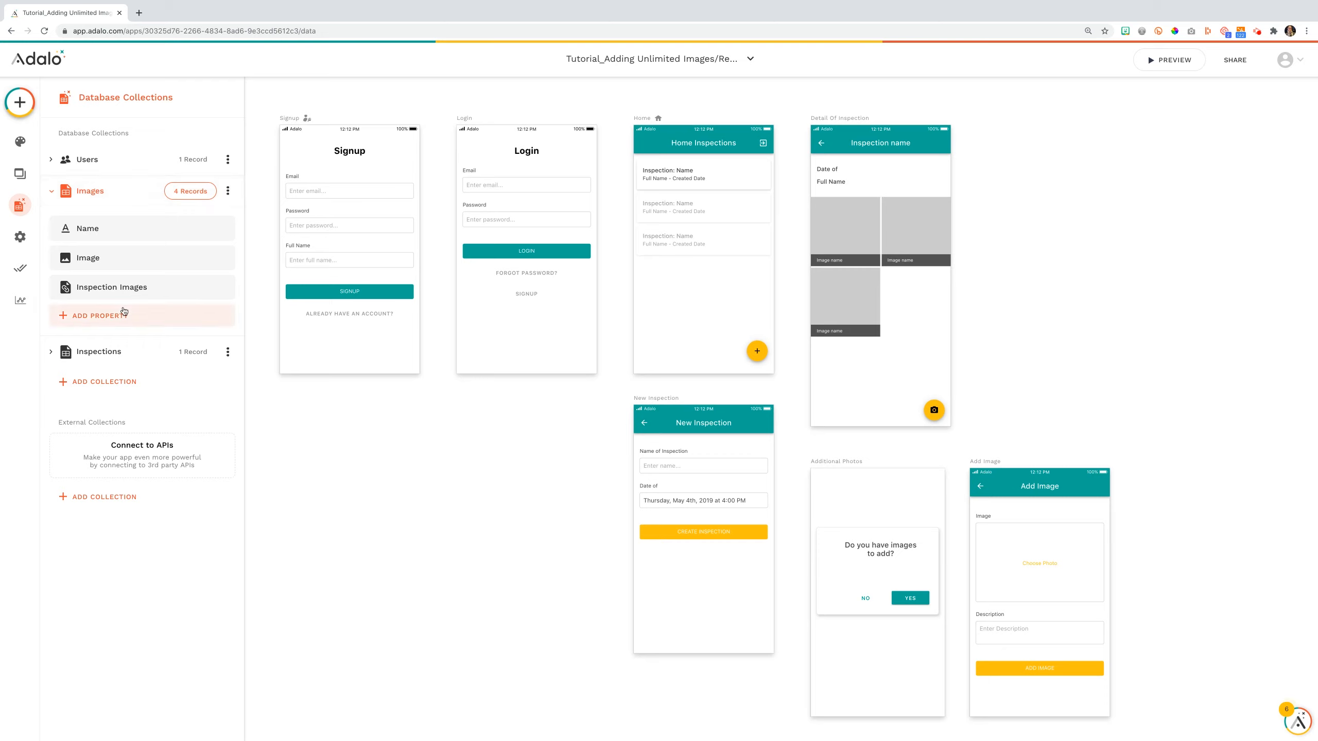
{"action": "left_click", "coordinate": [116, 294]}
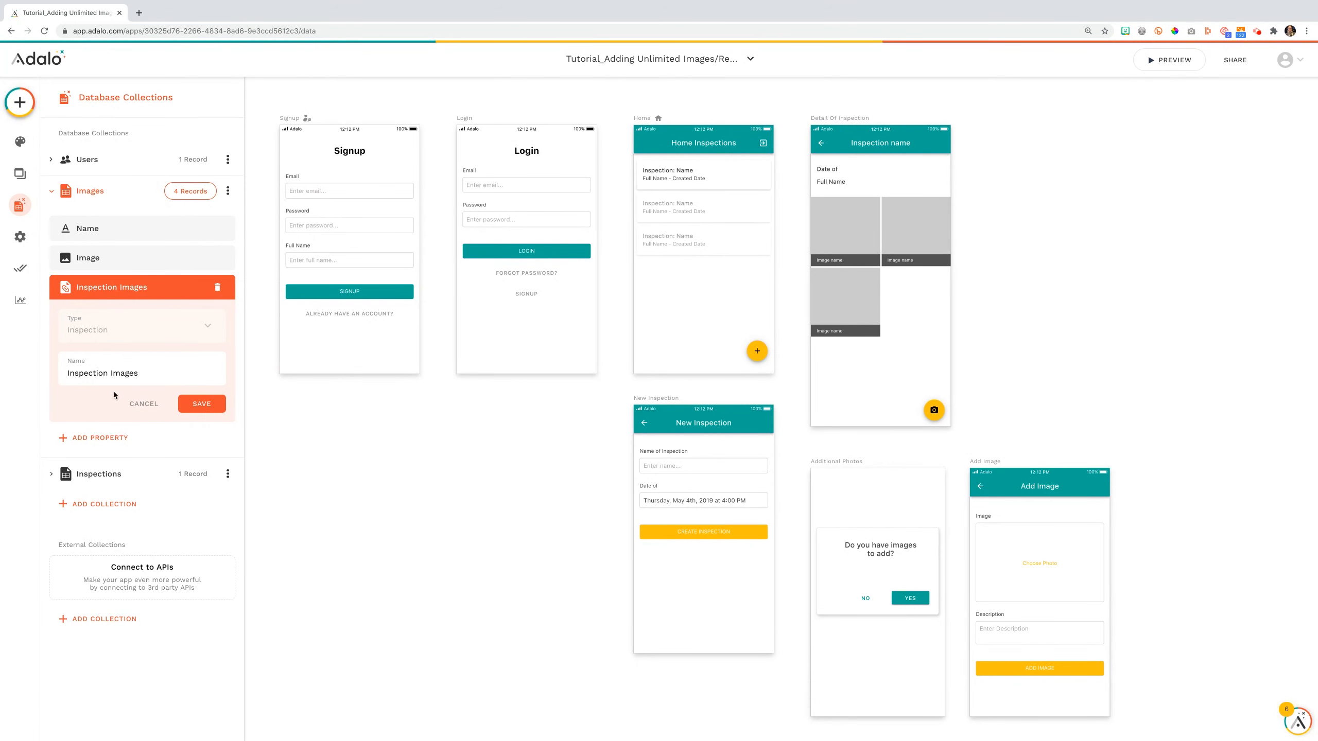
{"action": "left_click", "coordinate": [210, 413]}
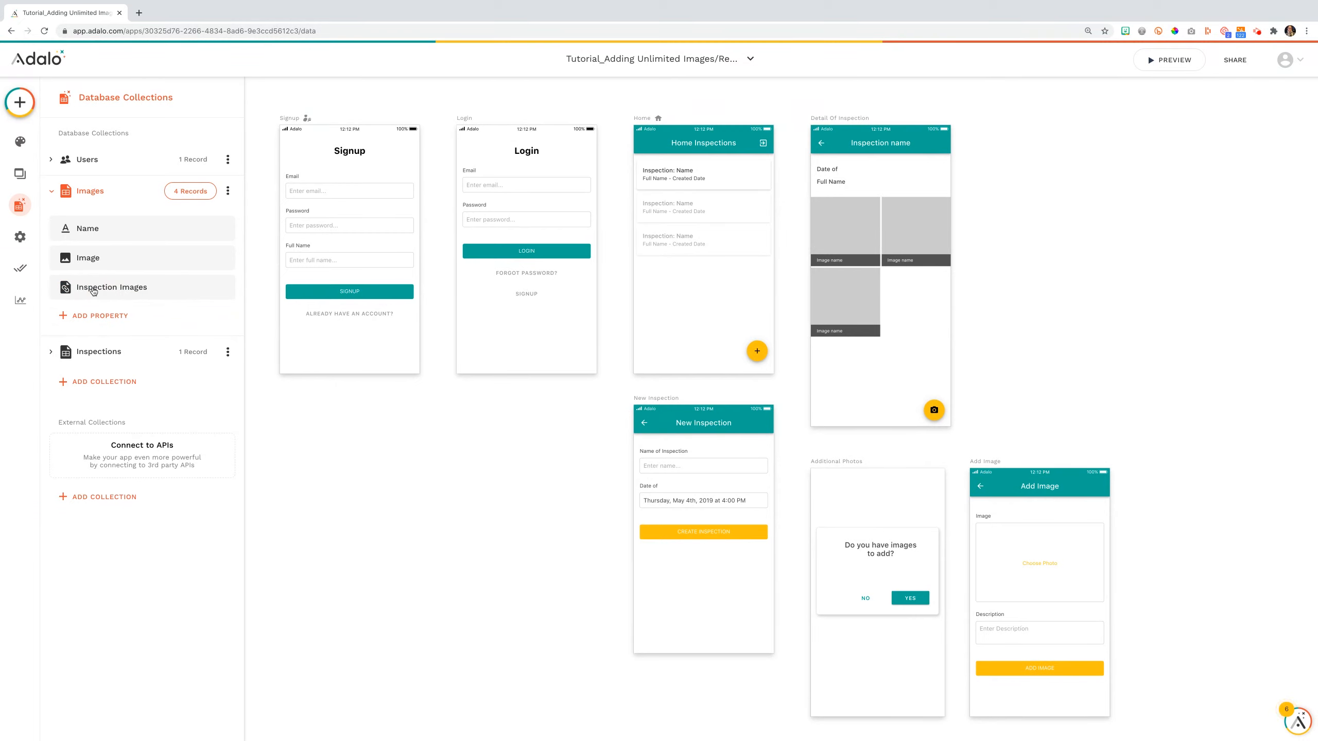
{"action": "left_click", "coordinate": [202, 191]}
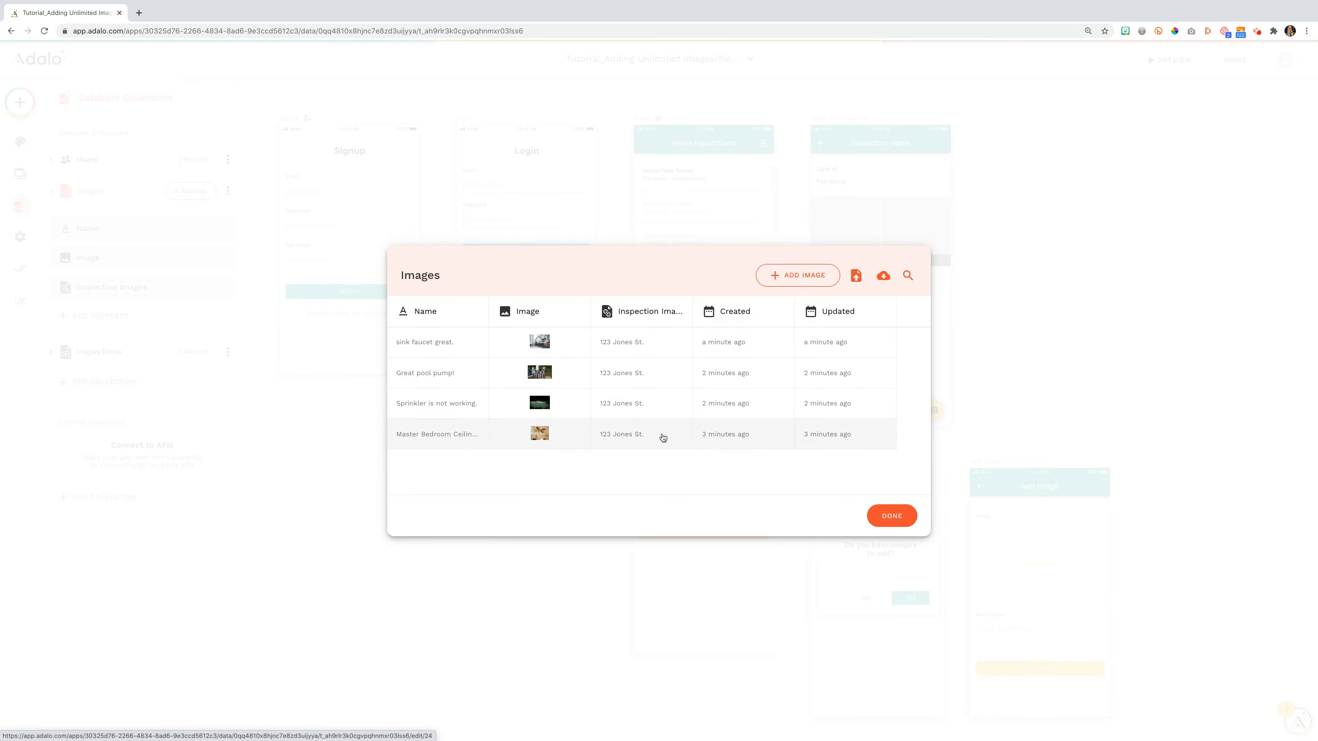
{"action": "left_click", "coordinate": [901, 517]}
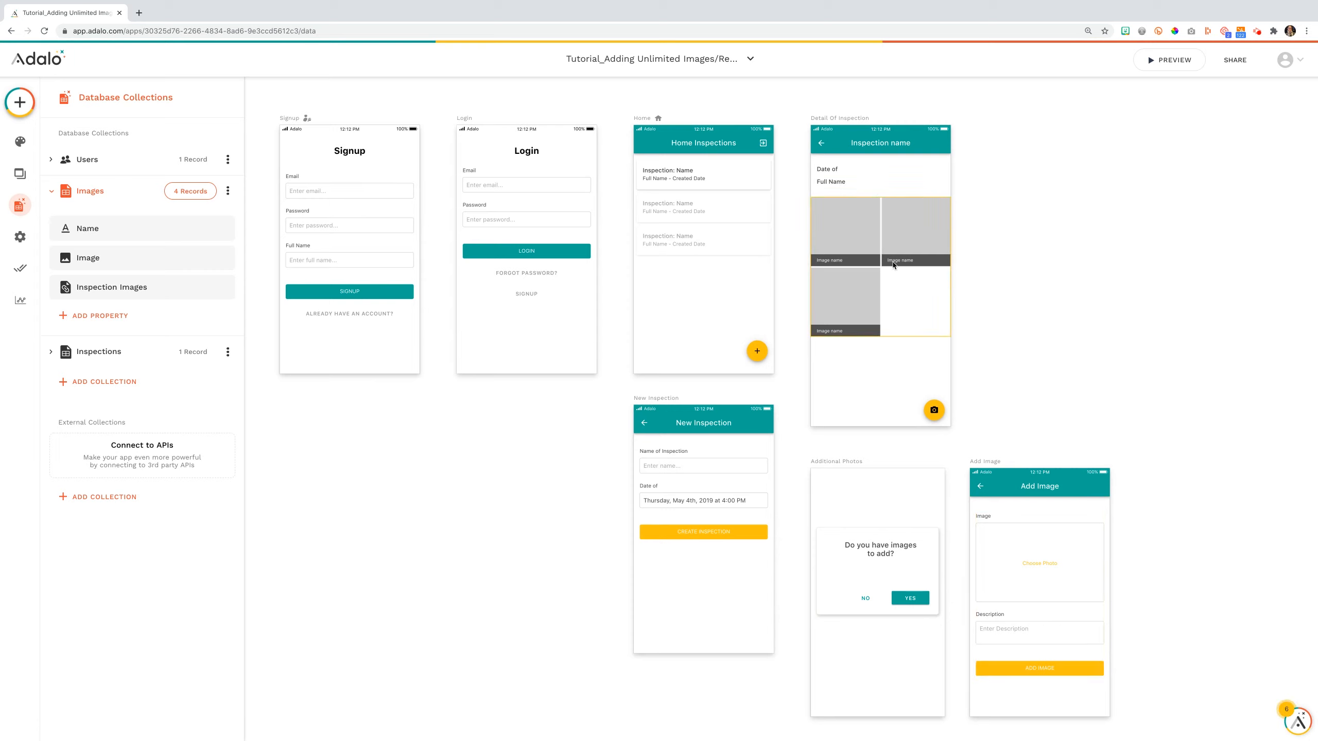
Open the settings of the image list on the Detail Of Inspection screen
{"action": "left_click", "coordinate": [893, 265]}
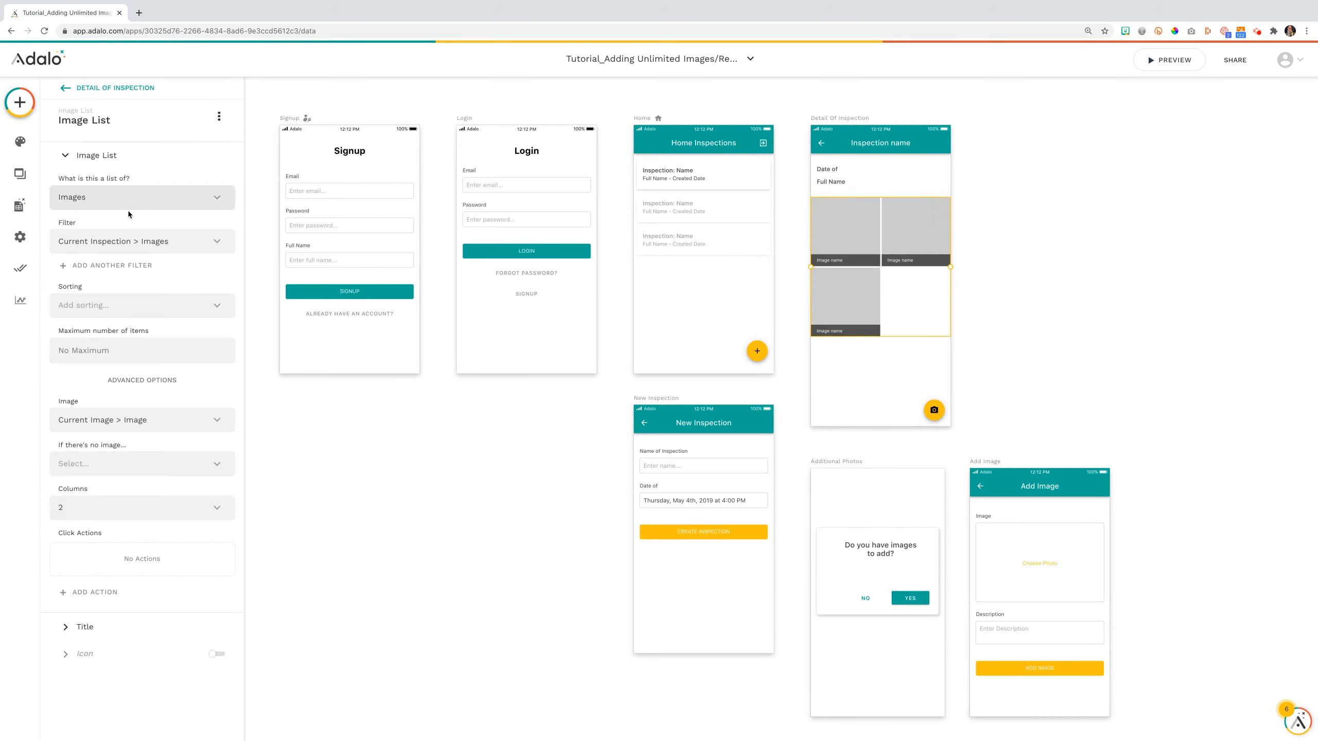